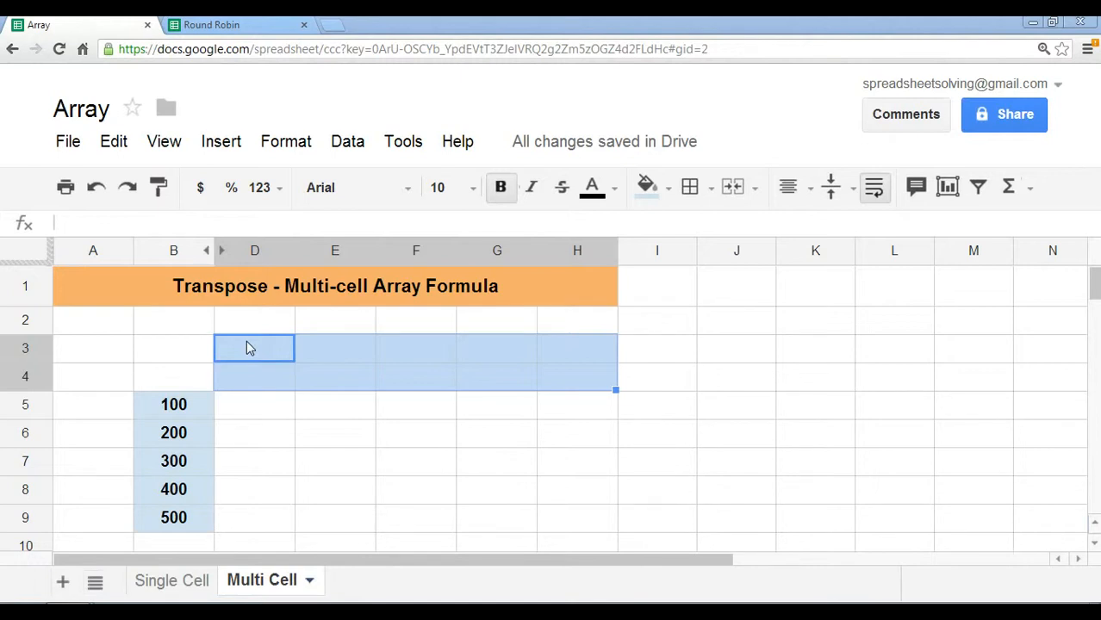
- Enter a TRANSPOSE formula in D3 that turns the vertical range B5:B9 into a row
{"action": "left_click", "coordinate": [182, 405]}
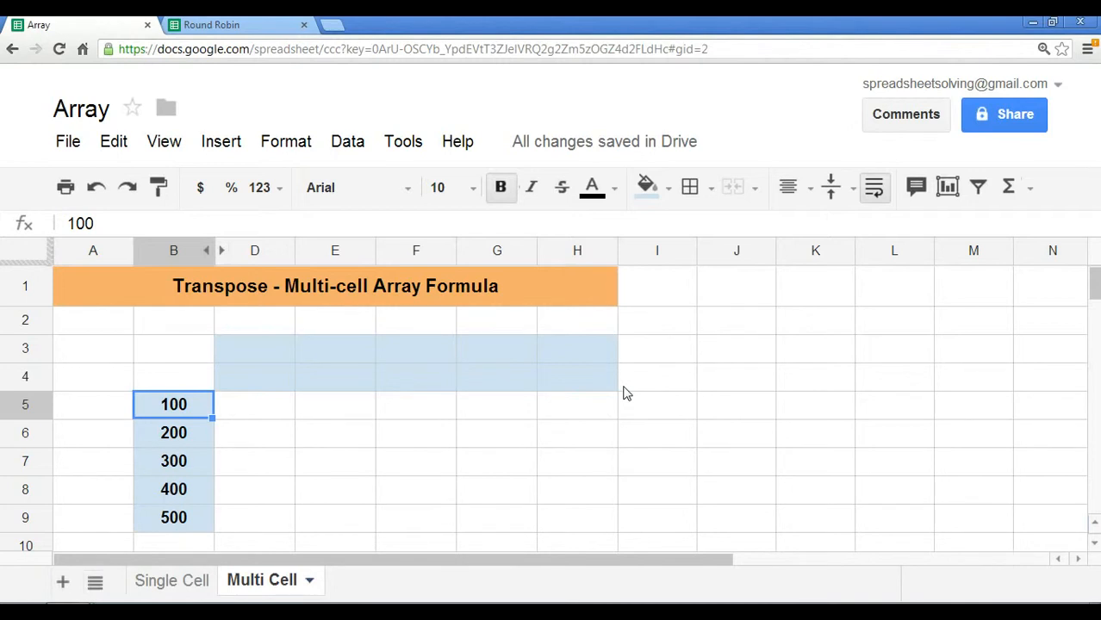
{"action": "left_click", "coordinate": [283, 345]}
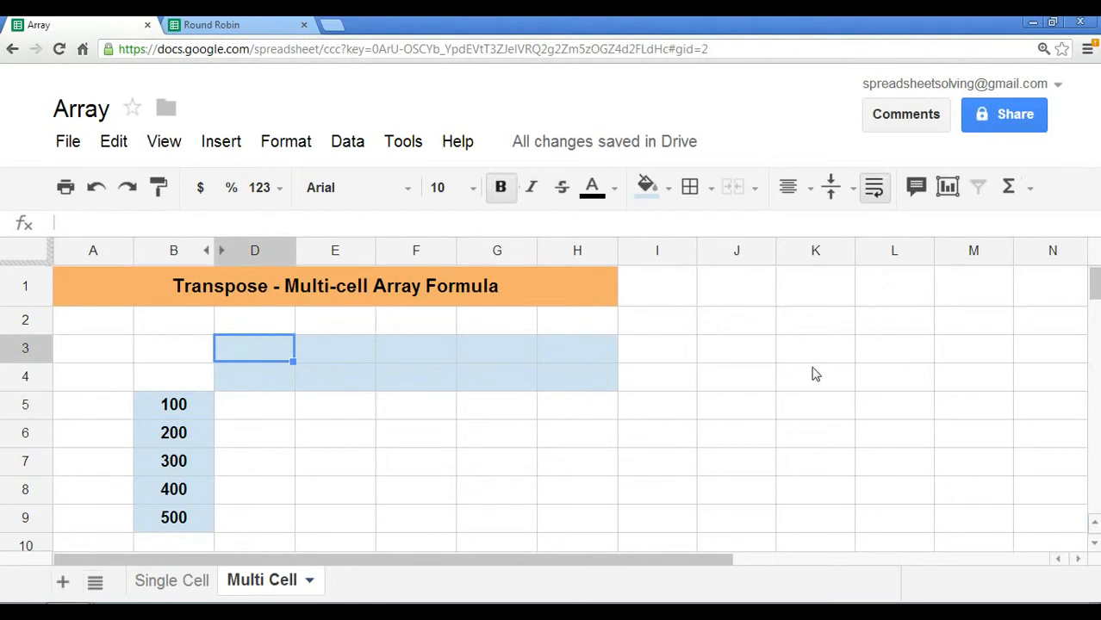
{"action": "type", "text": "="}
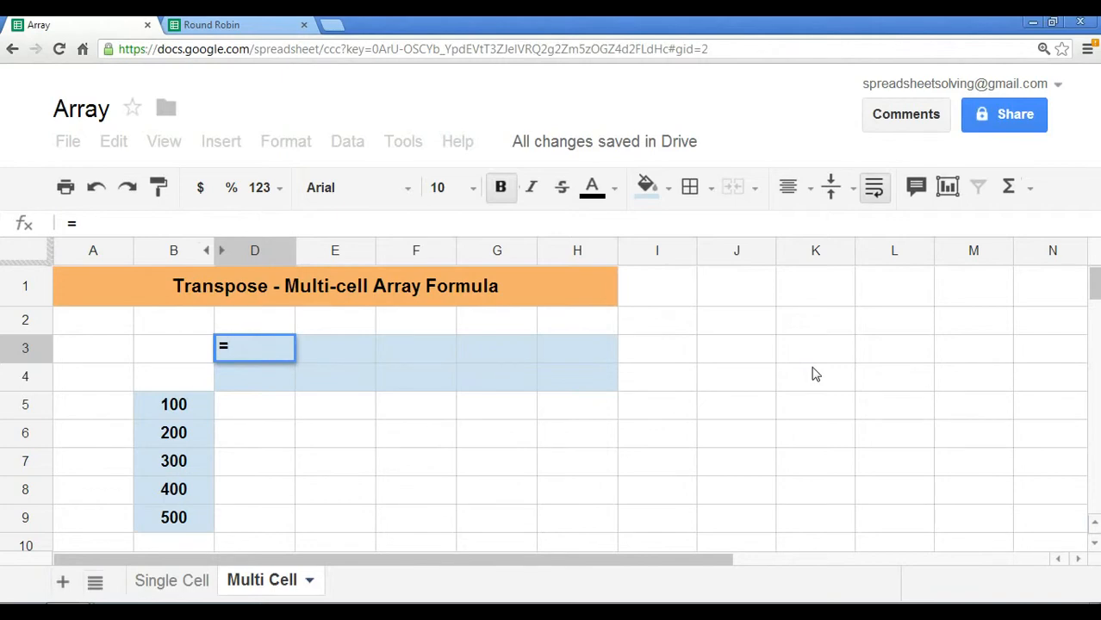
{"action": "type", "text": "transpose("}
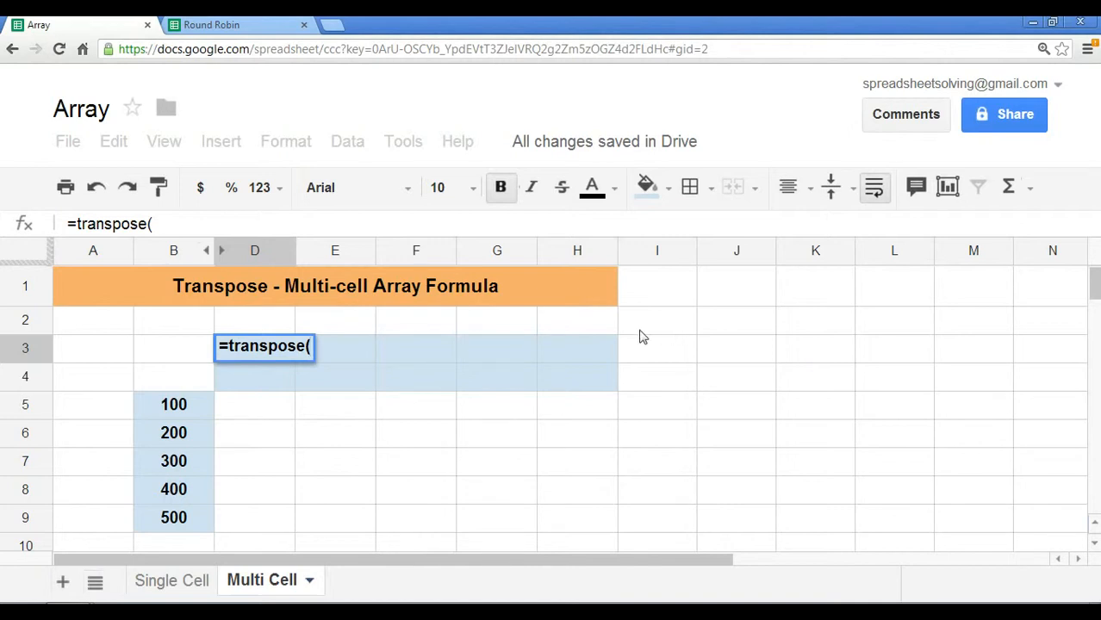
{"action": "left_click_drag", "start_coordinate": [181, 401], "coordinate": [178, 516]}
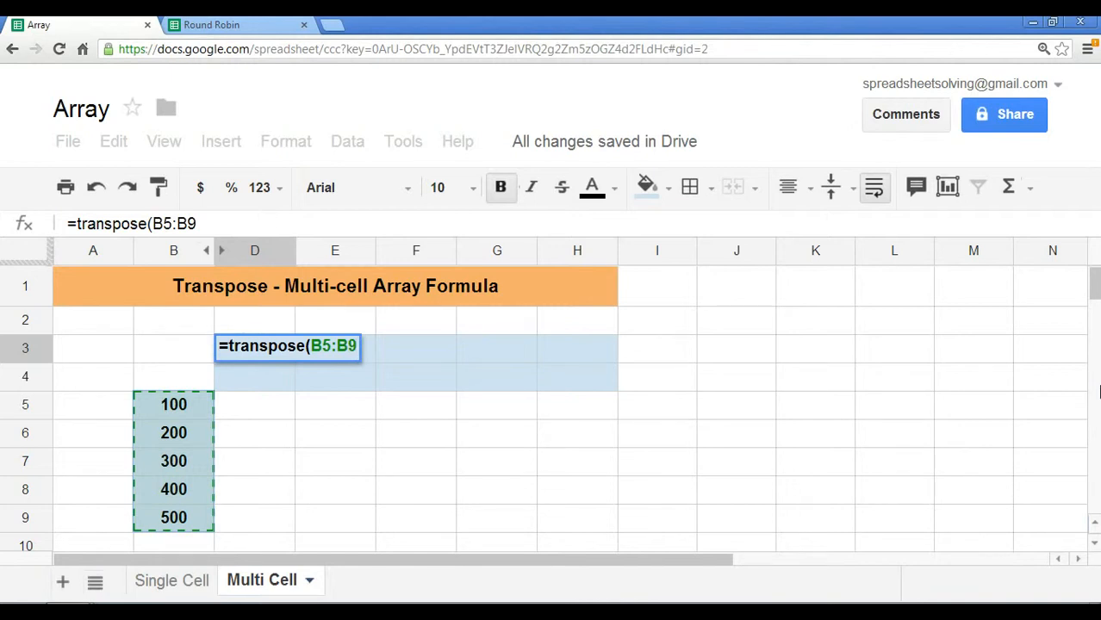
{"action": "type", "text": ")"}
{"action": "key", "text": "Return"}
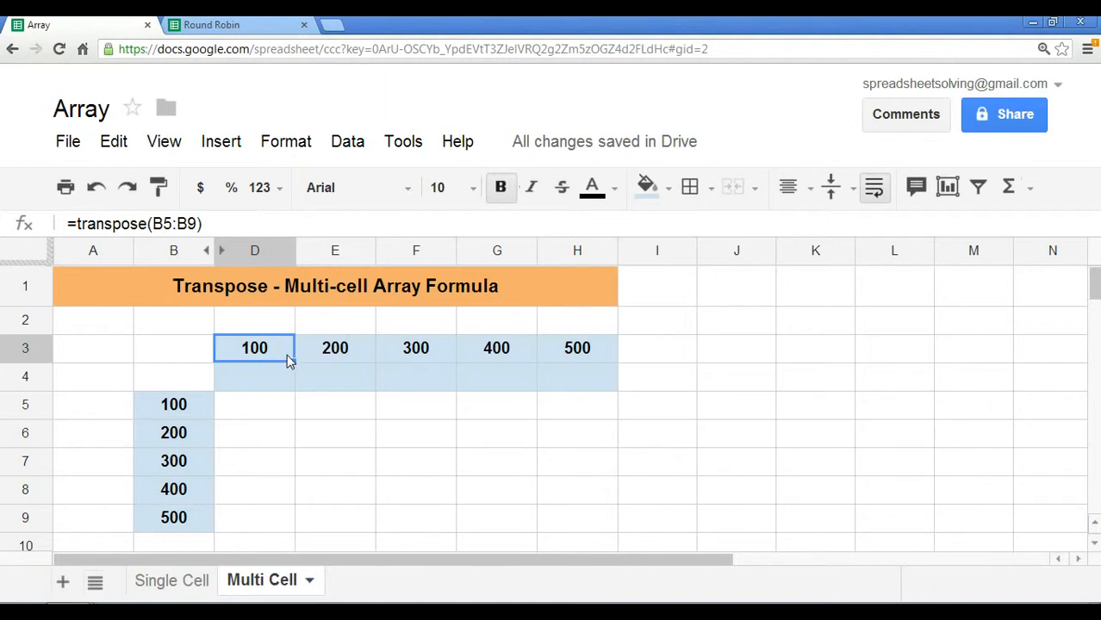
- Examine the formulas behind the transposed values in cells D3 through H3
{"action": "left_click", "coordinate": [344, 358]}
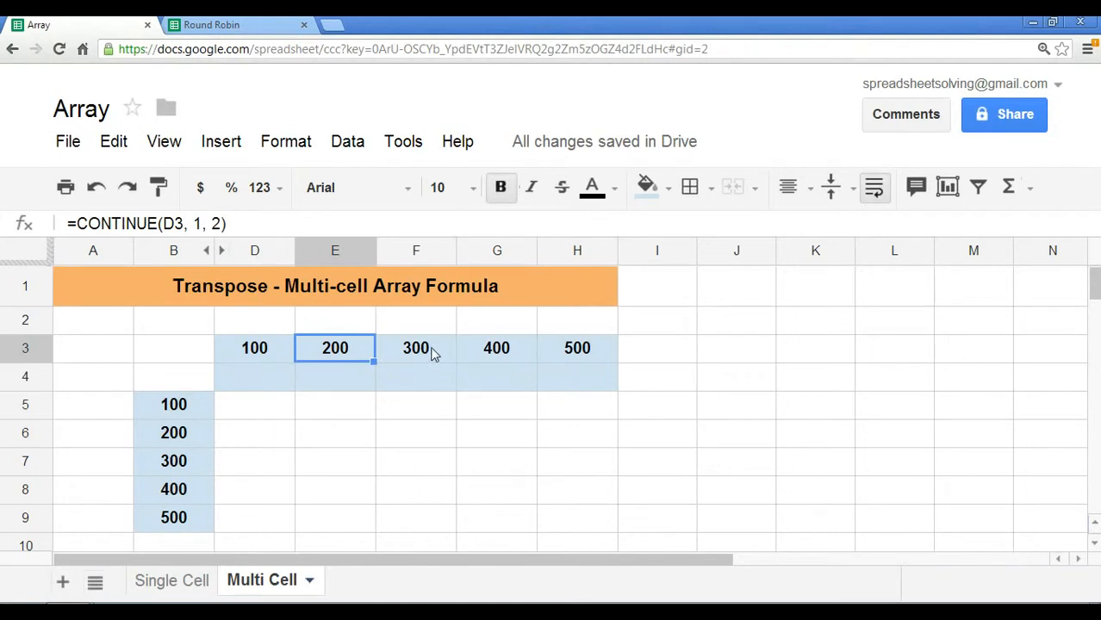
{"action": "left_click", "coordinate": [432, 351]}
{"action": "left_click", "coordinate": [362, 349]}
{"action": "left_click", "coordinate": [413, 353]}
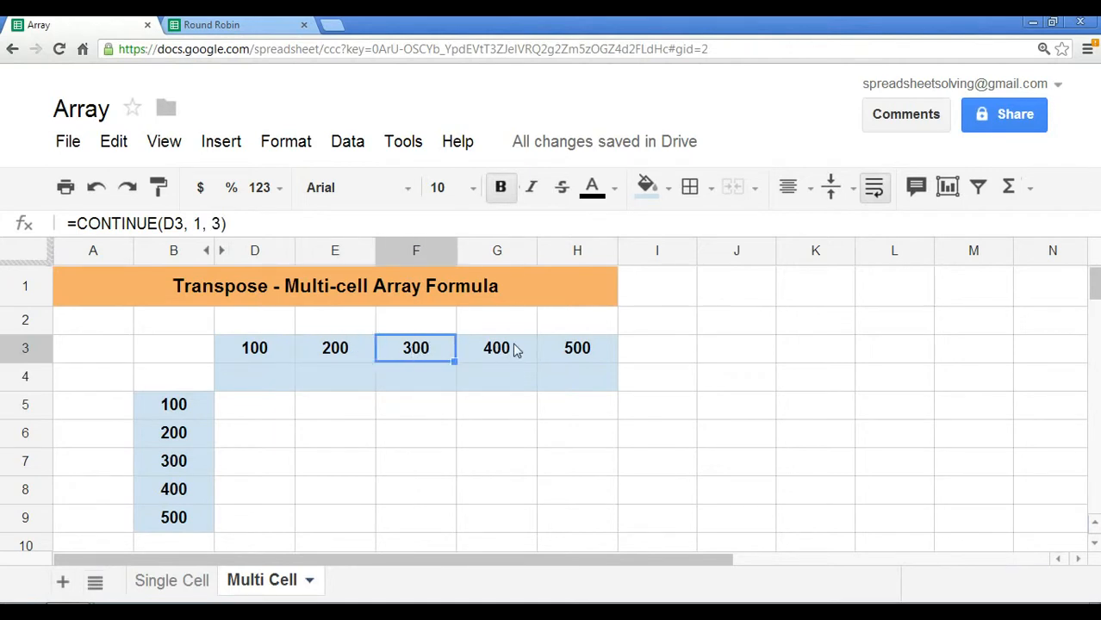
{"action": "left_click", "coordinate": [515, 350]}
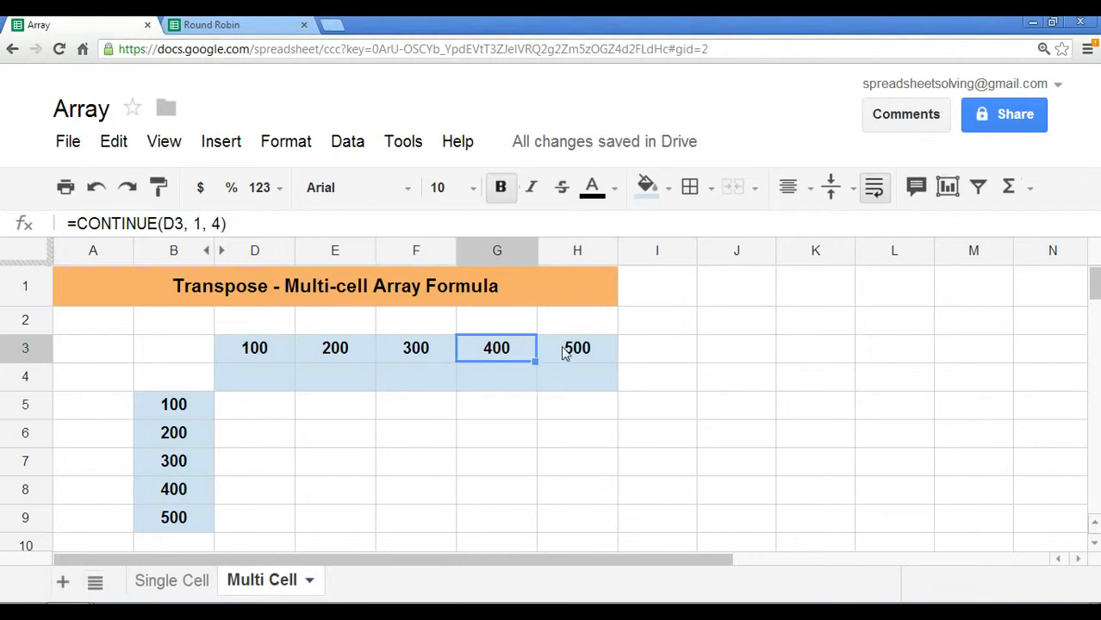
{"action": "left_click", "coordinate": [570, 348]}
{"action": "left_click", "coordinate": [359, 351]}
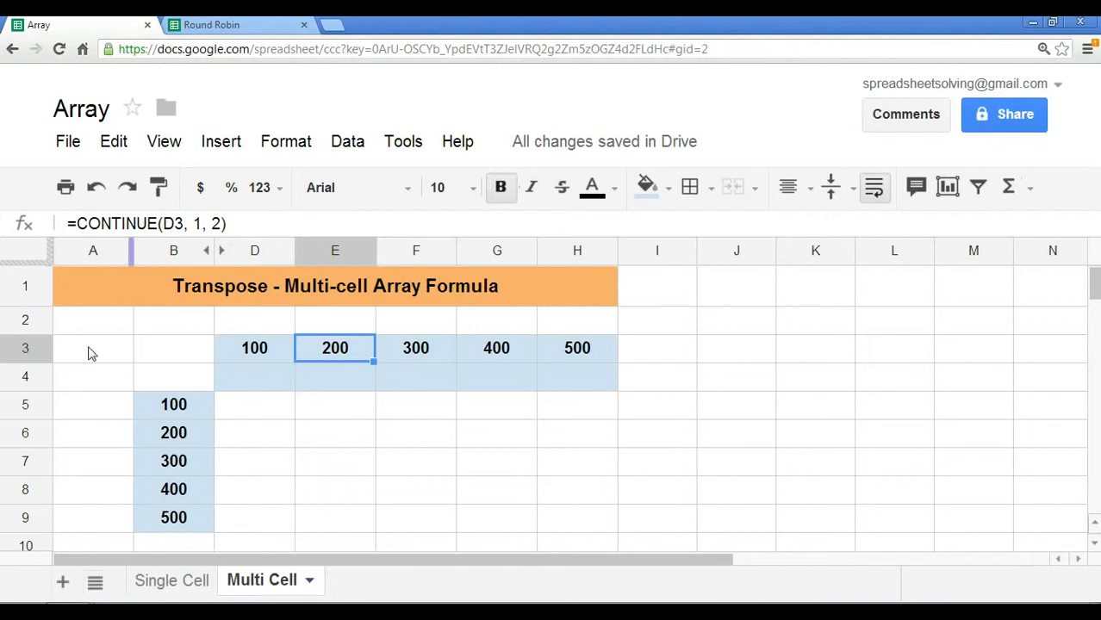
{"action": "left_click", "coordinate": [265, 351]}
- Clear the source value in B7 and replace it with 7908765
{"action": "left_click", "coordinate": [155, 474]}
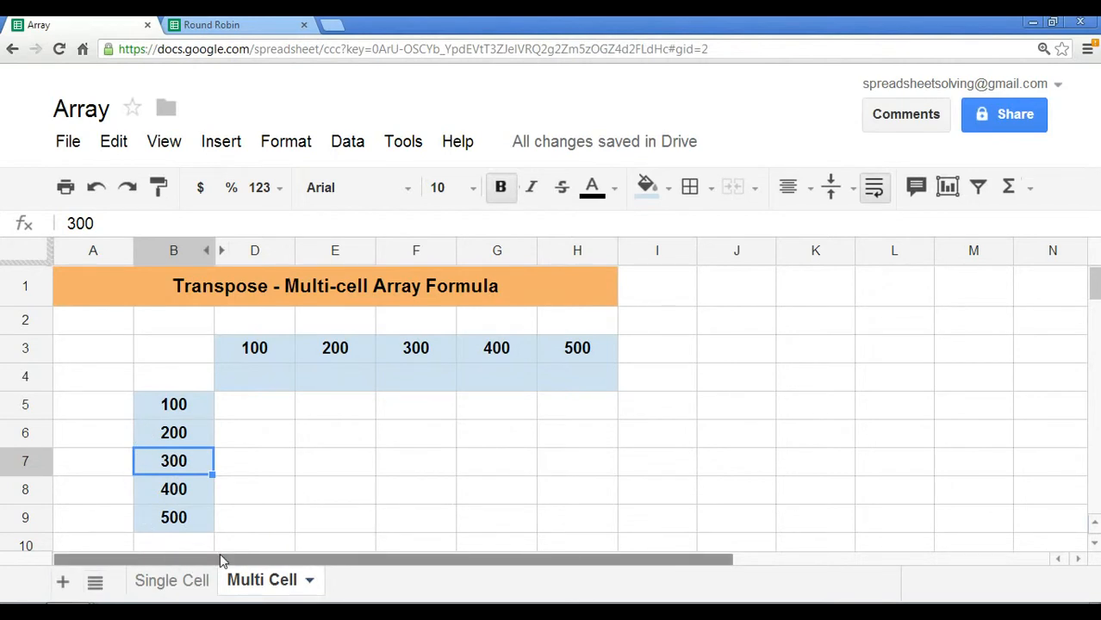
{"action": "key", "text": "Delete"}
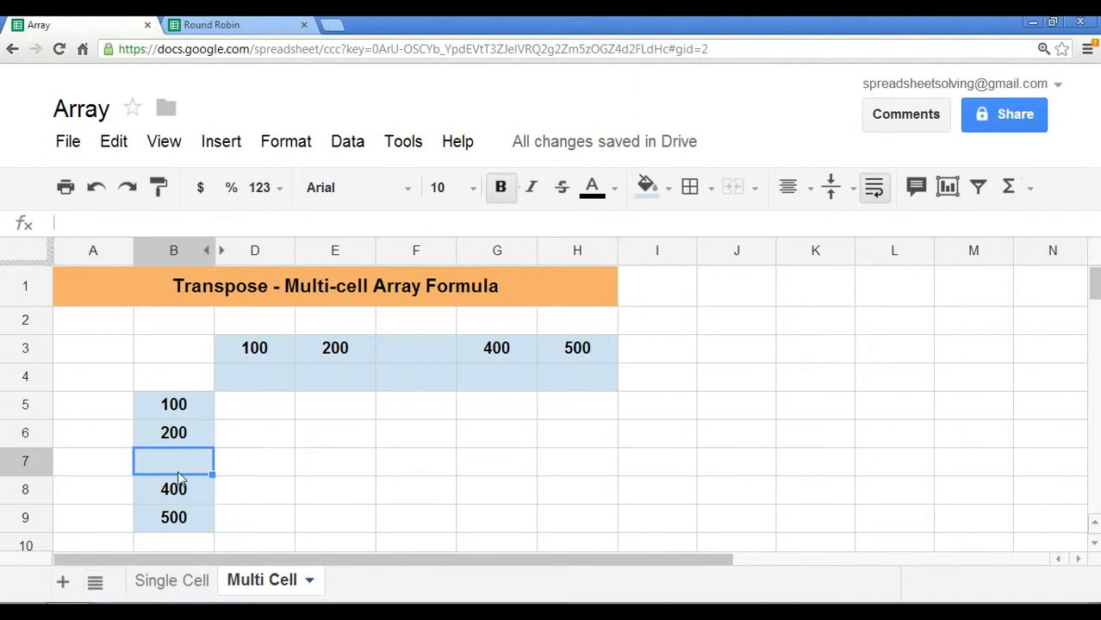
{"action": "type", "text": "79087"}
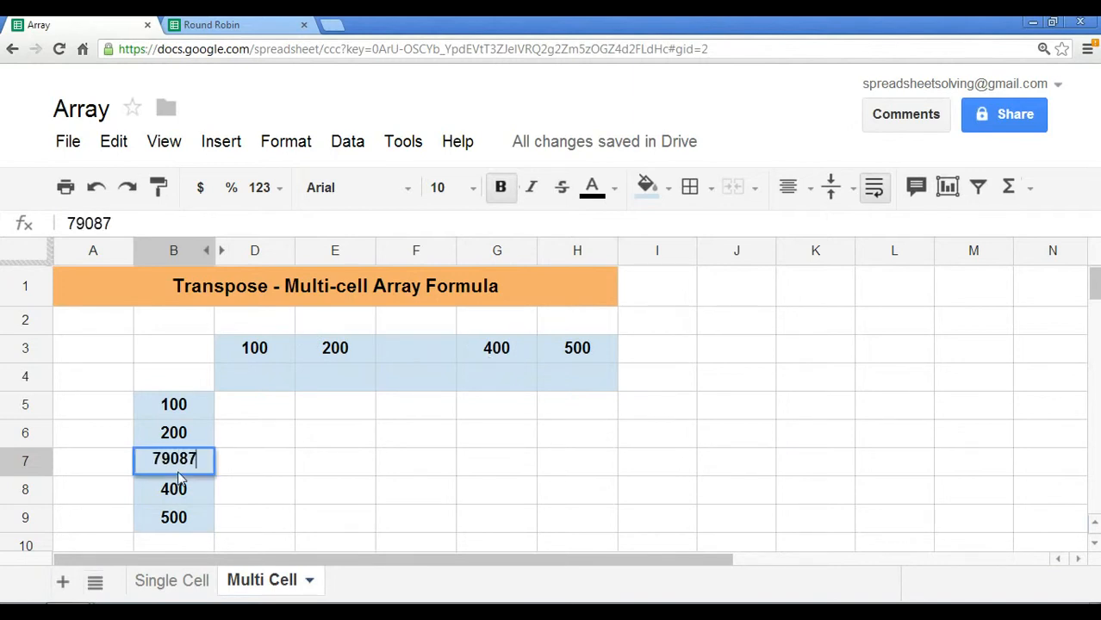
{"action": "type", "text": "65"}
{"action": "key", "text": "Return"}
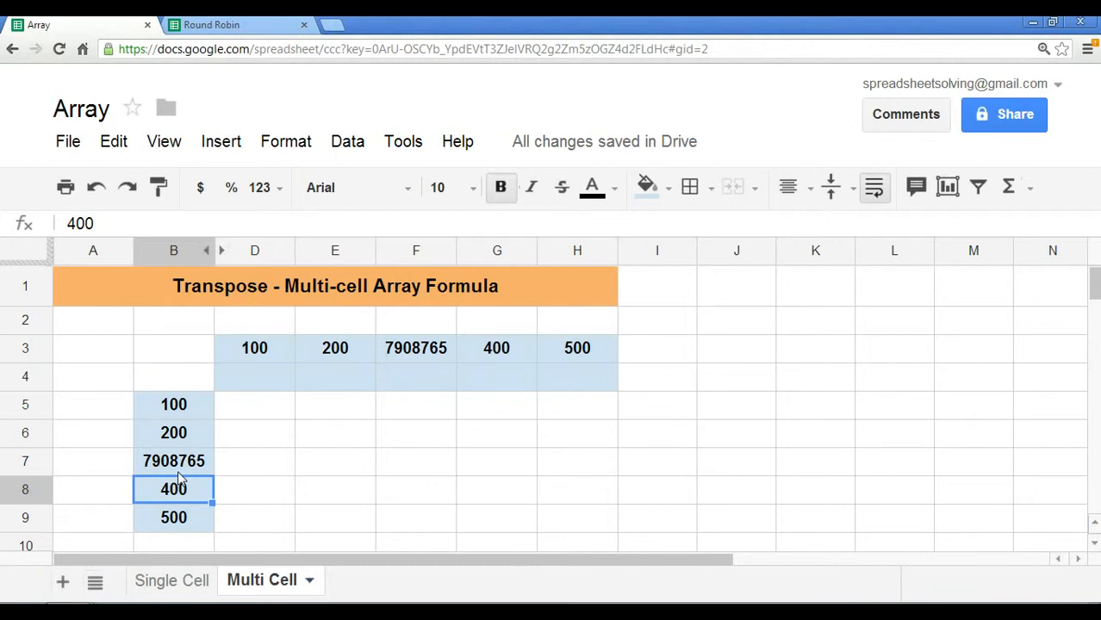
- Unhide column C and clear the transposed row D3:H3
{"action": "left_click", "coordinate": [220, 252]}
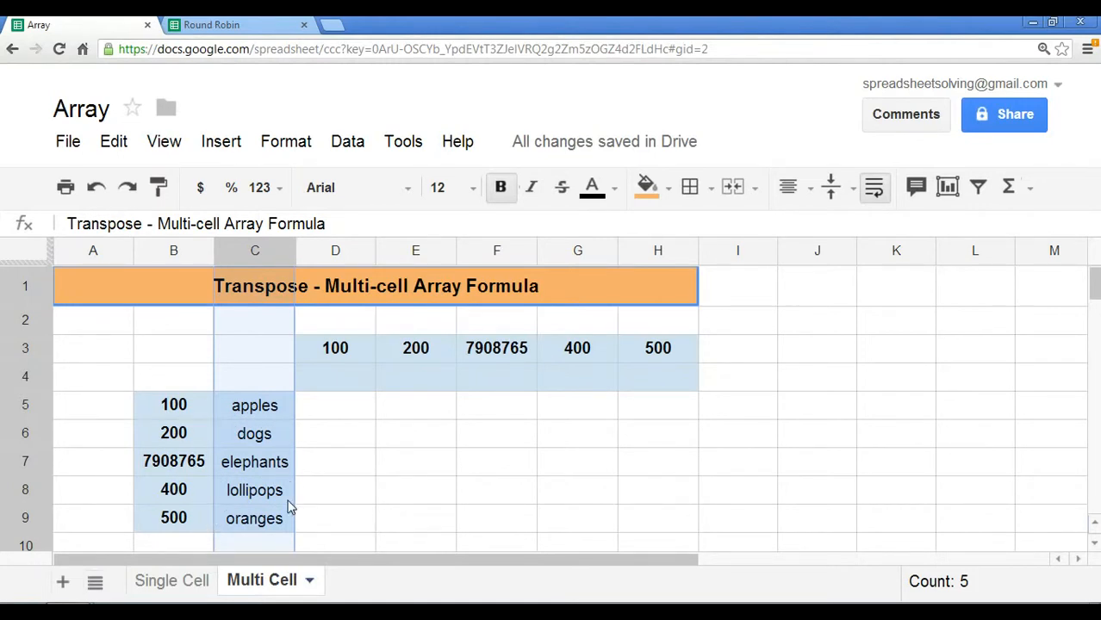
{"action": "left_click_drag", "start_coordinate": [348, 357], "coordinate": [671, 336]}
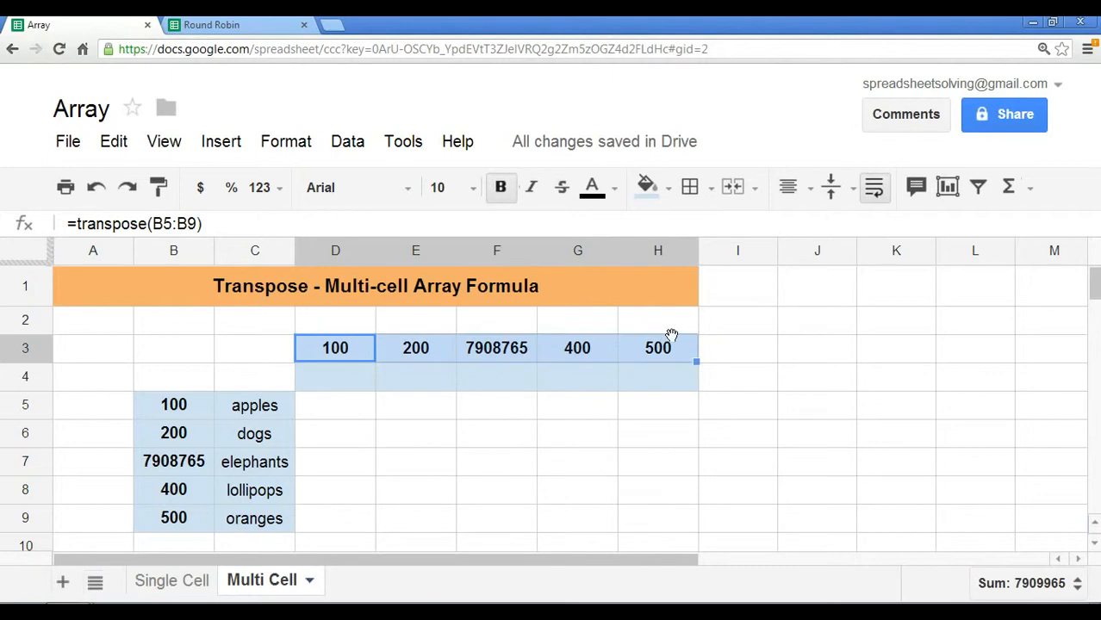
{"action": "key", "text": "Delete"}
{"action": "key", "text": "Left"}
{"action": "key", "text": "Right"}
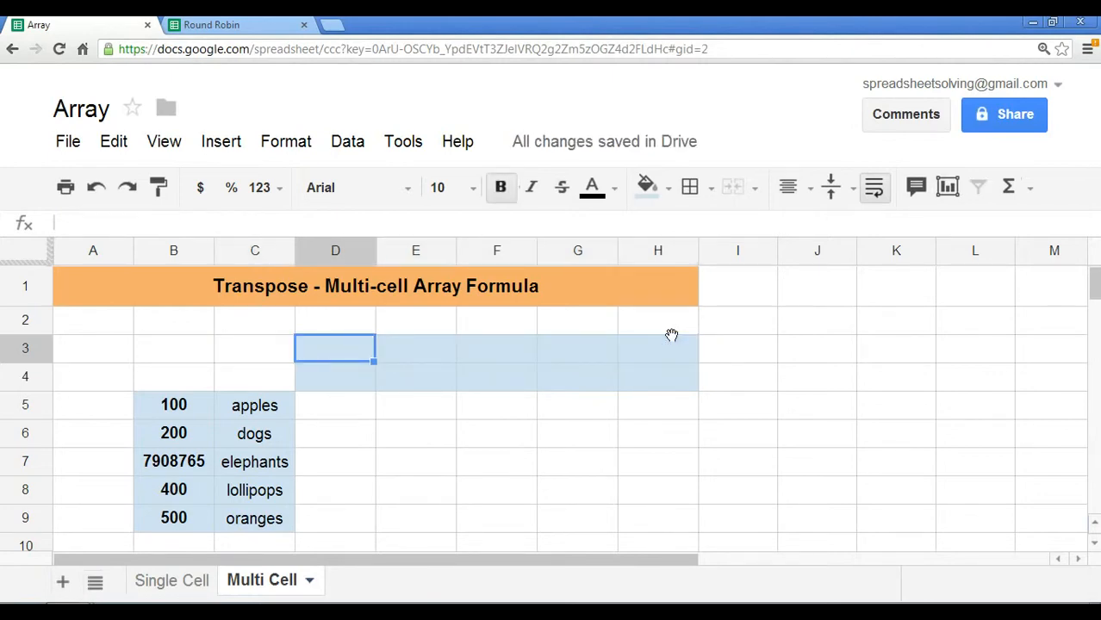
- Enter =transpose(B5:C9) in D3 to transpose both source columns into two rows
{"action": "type", "text": "=transp"}
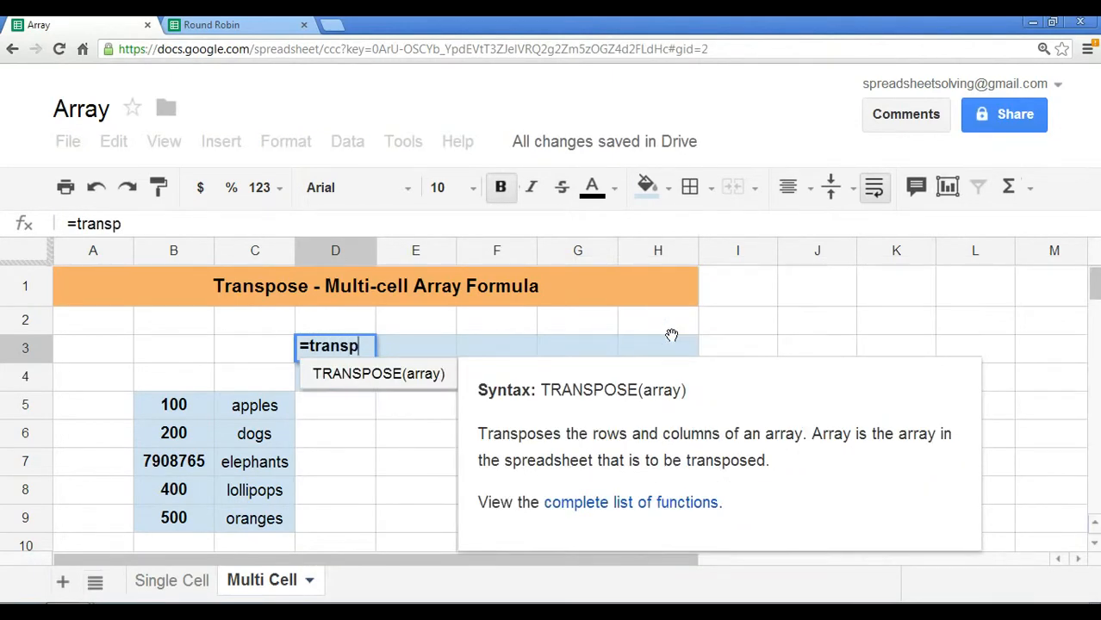
{"action": "type", "text": "ose("}
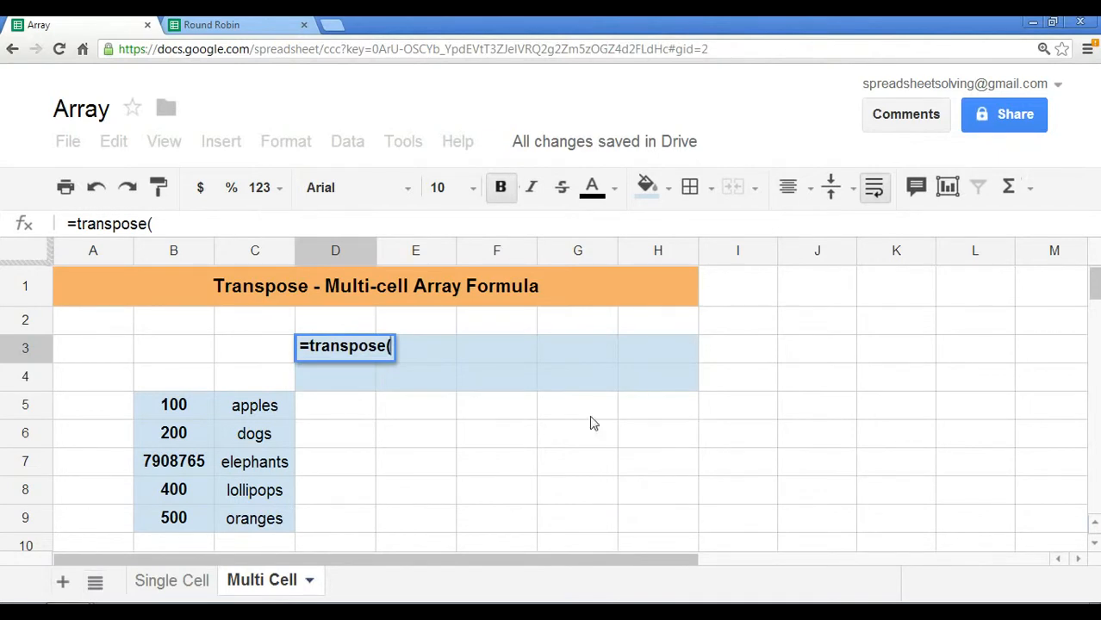
{"action": "left_click_drag", "start_coordinate": [201, 415], "coordinate": [297, 511]}
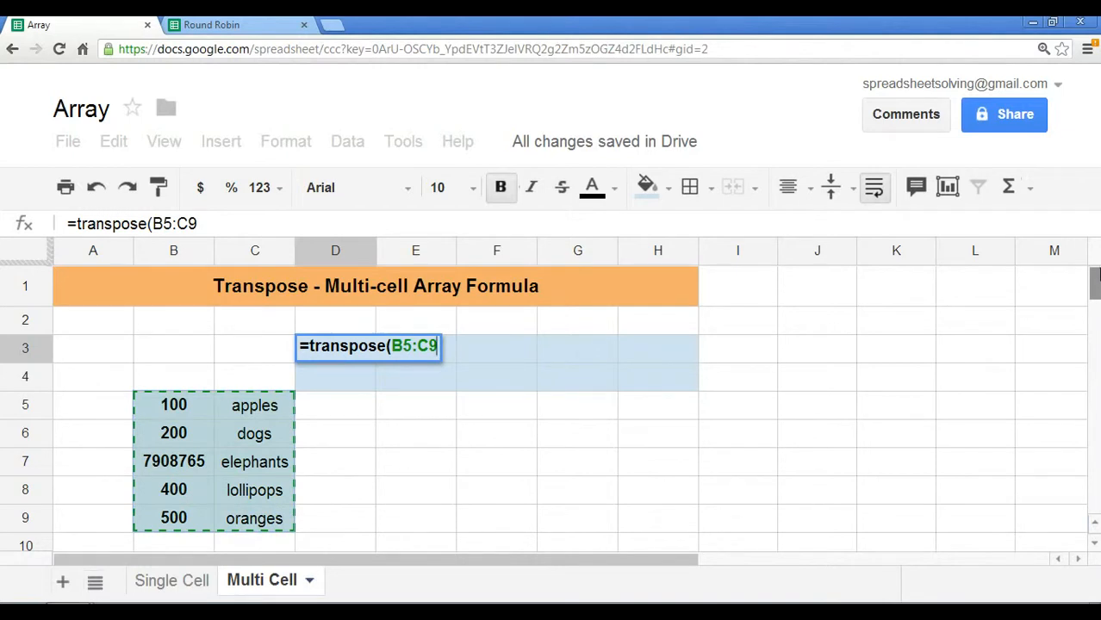
{"action": "type", "text": ")"}
{"action": "key", "text": "Return"}
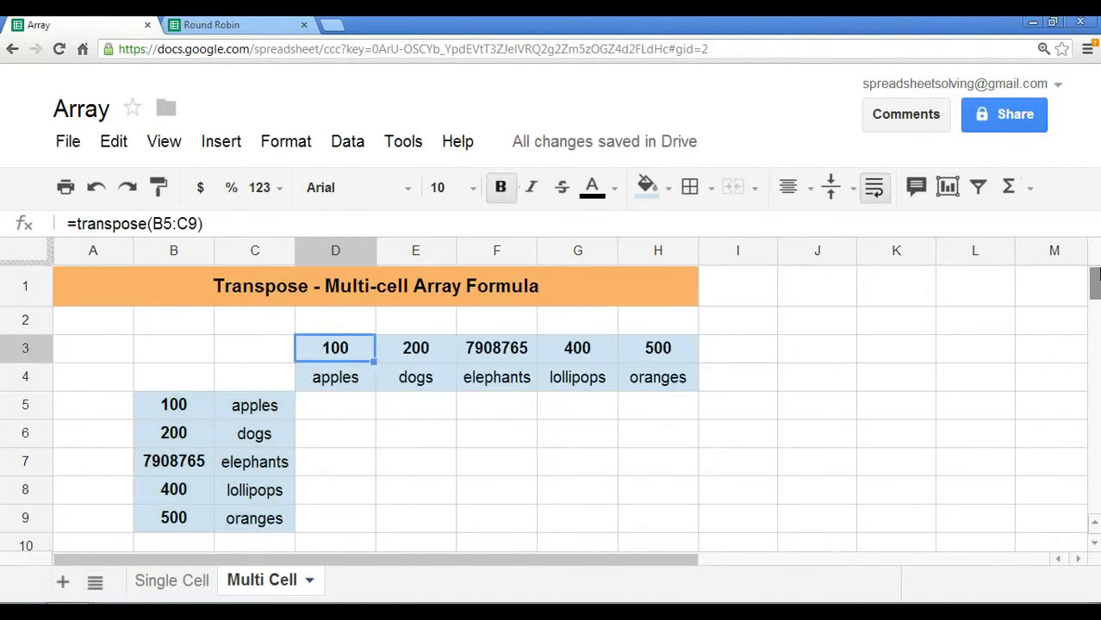
{"action": "key", "text": "Left"}
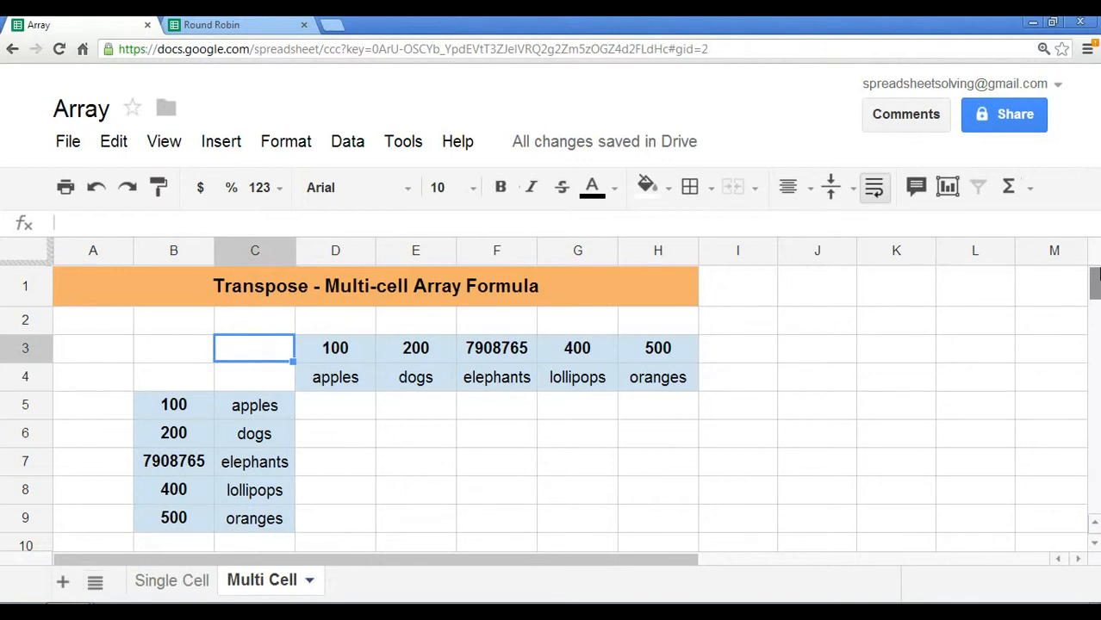
- Enter =transpose(D13:H13) in C14 to turn the row of letters A to E into a column
{"action": "scroll", "coordinate": [835, 412], "scroll_direction": "down", "scroll_amount": 4}
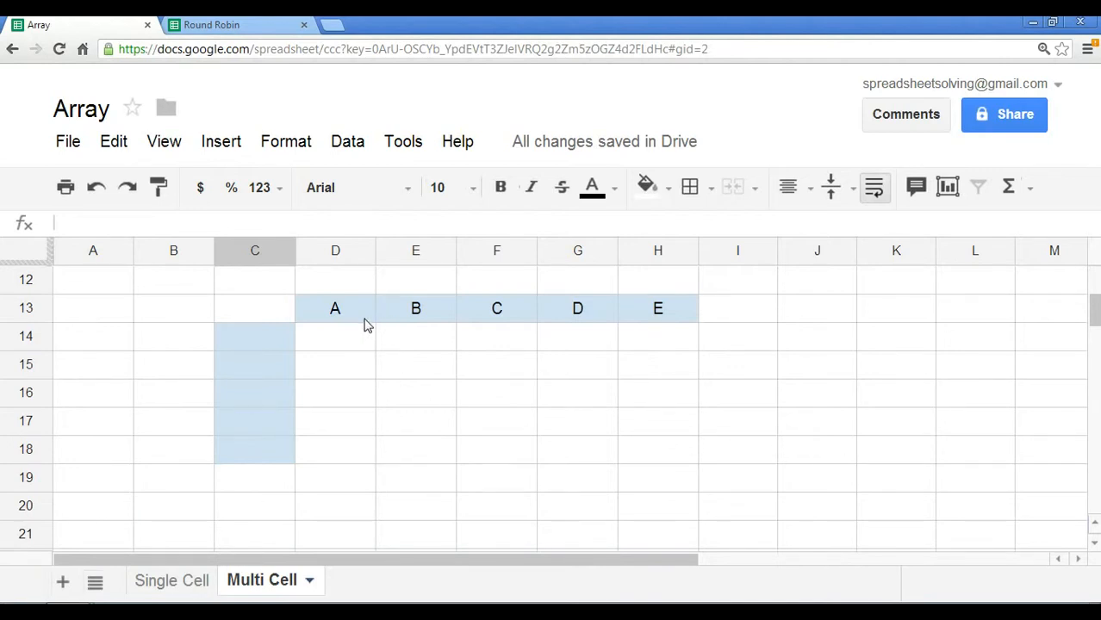
{"action": "left_click", "coordinate": [243, 347]}
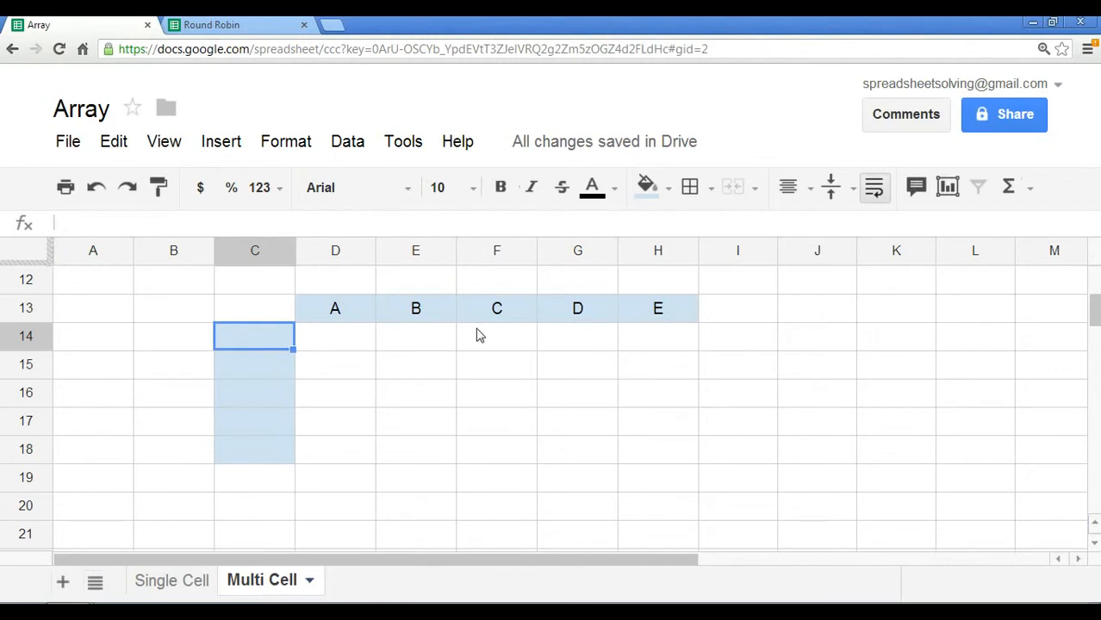
{"action": "type", "text": "="}
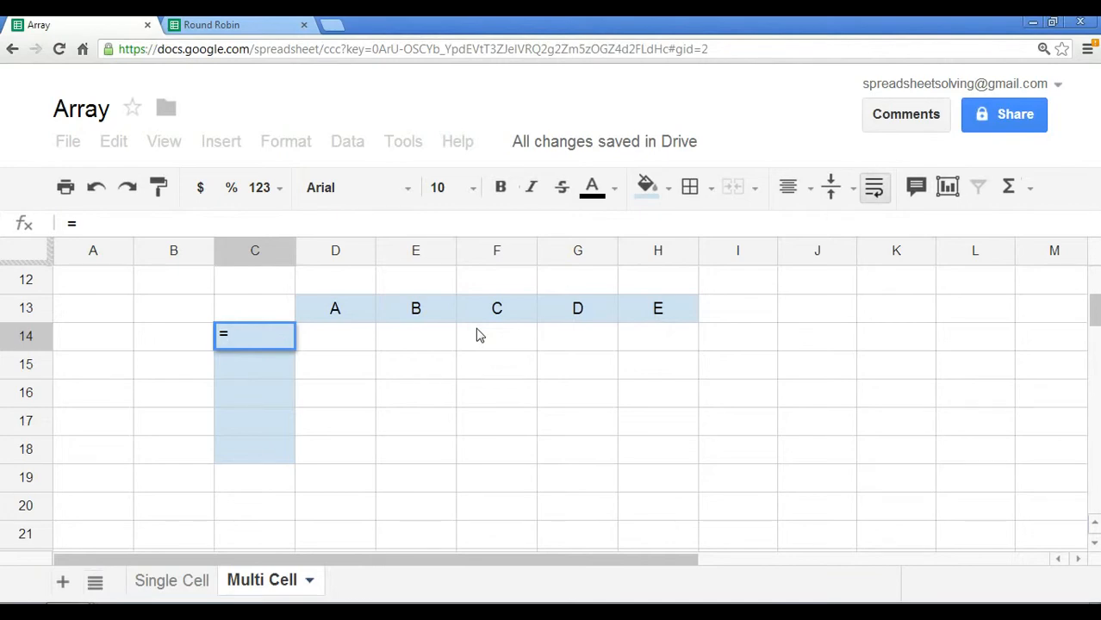
{"action": "type", "text": "tran"}
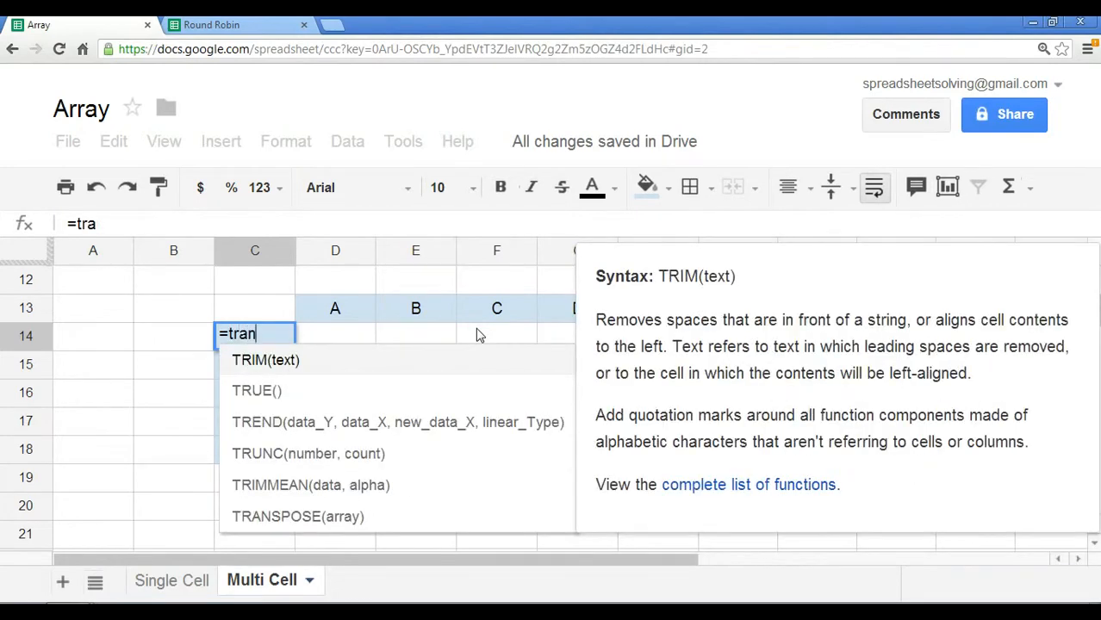
{"action": "type", "text": "spose("}
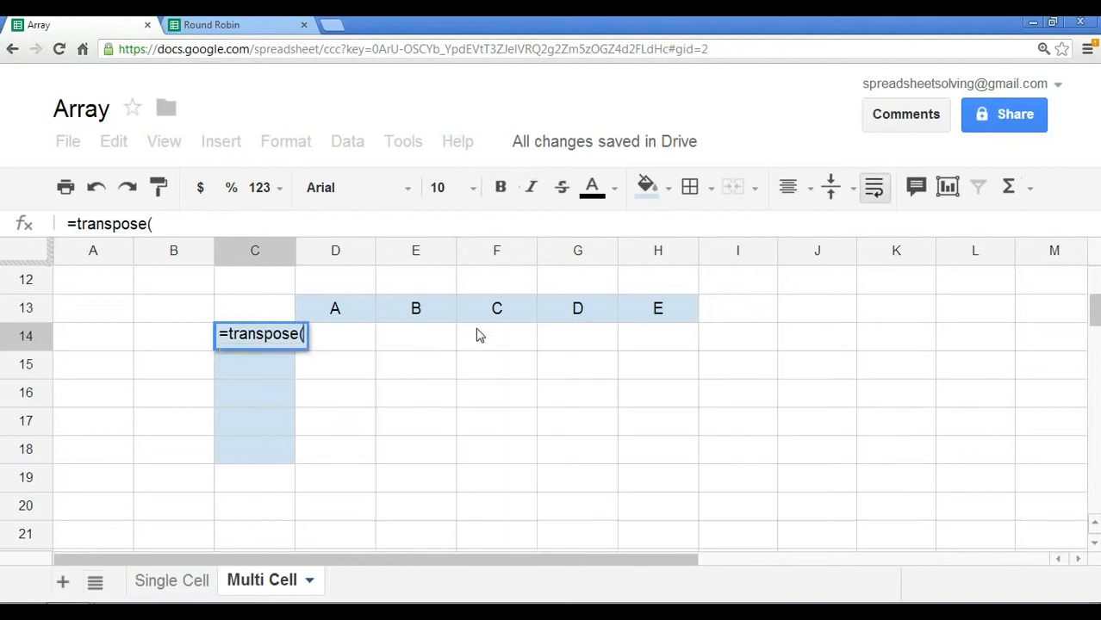
{"action": "key", "text": "Up"}
{"action": "key", "text": "Right"}
{"action": "key", "text": "shift+Right"}
{"action": "key", "text": "shift+Right"}
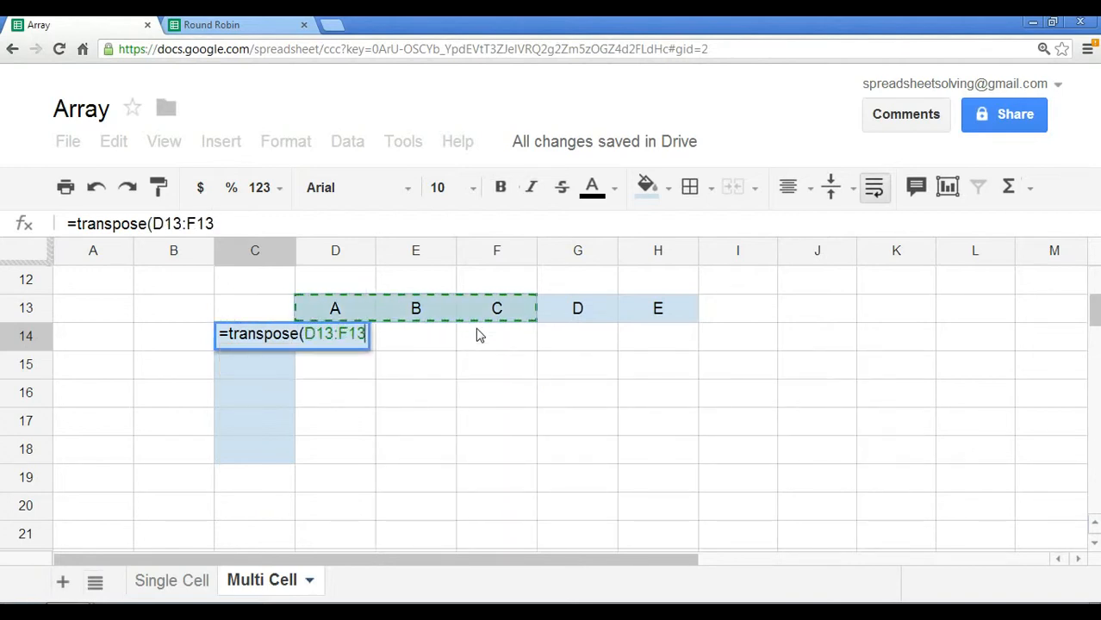
{"action": "key", "text": "shift+Right"}
{"action": "key", "text": "shift+Right"}
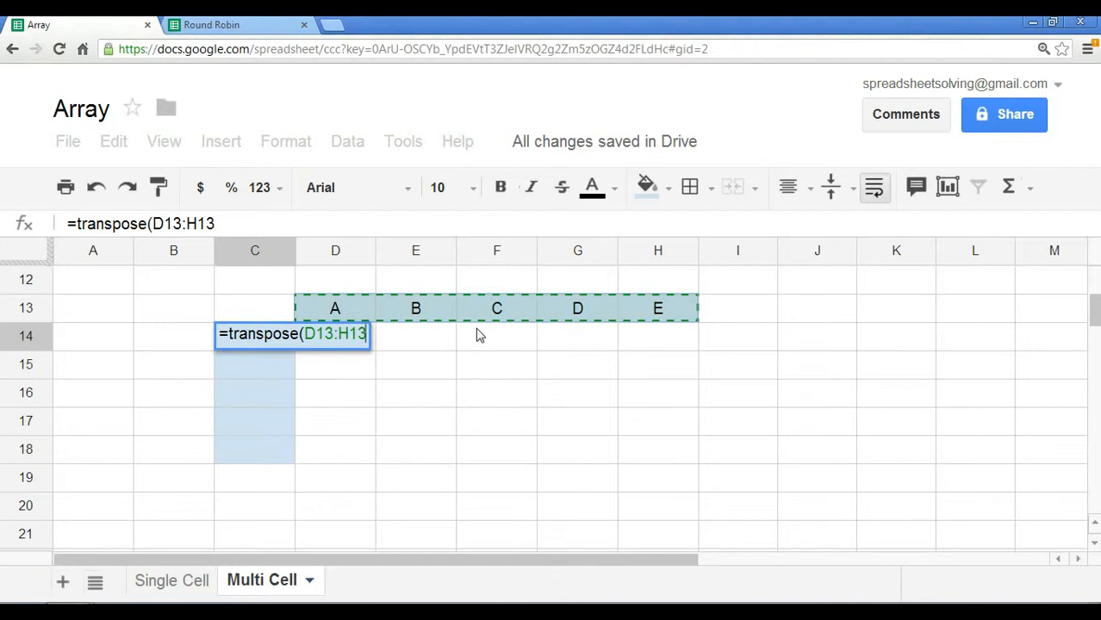
{"action": "type", "text": ")"}
{"action": "key", "text": "Return"}
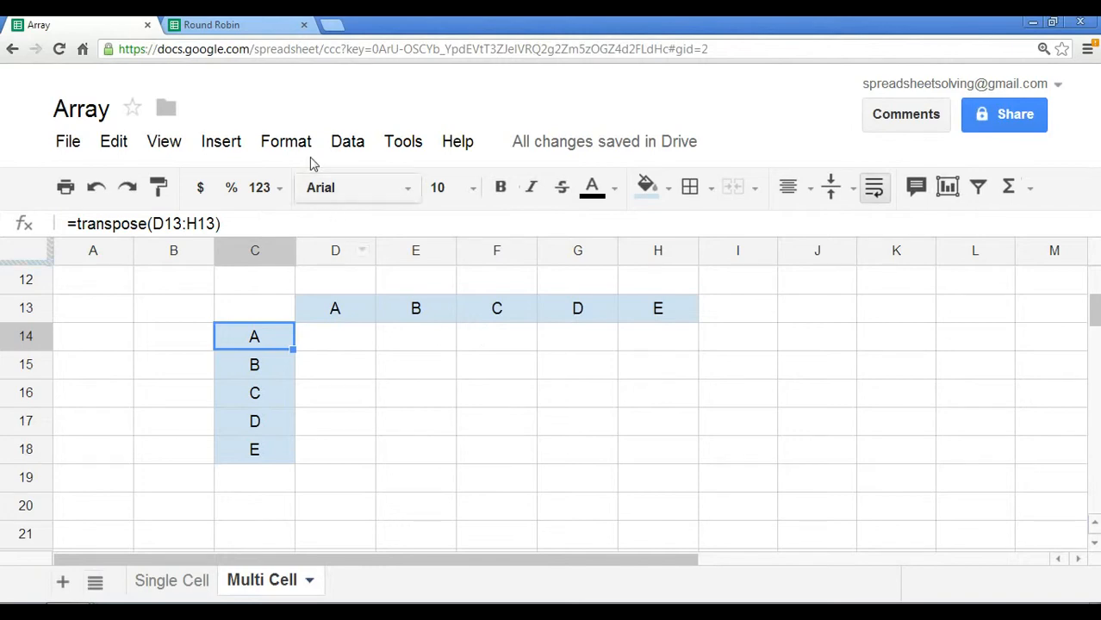
- Switch to the Round Robin spreadsheet and go through the participant names in the shaded column of the Schedule table
{"action": "left_click", "coordinate": [279, 30]}
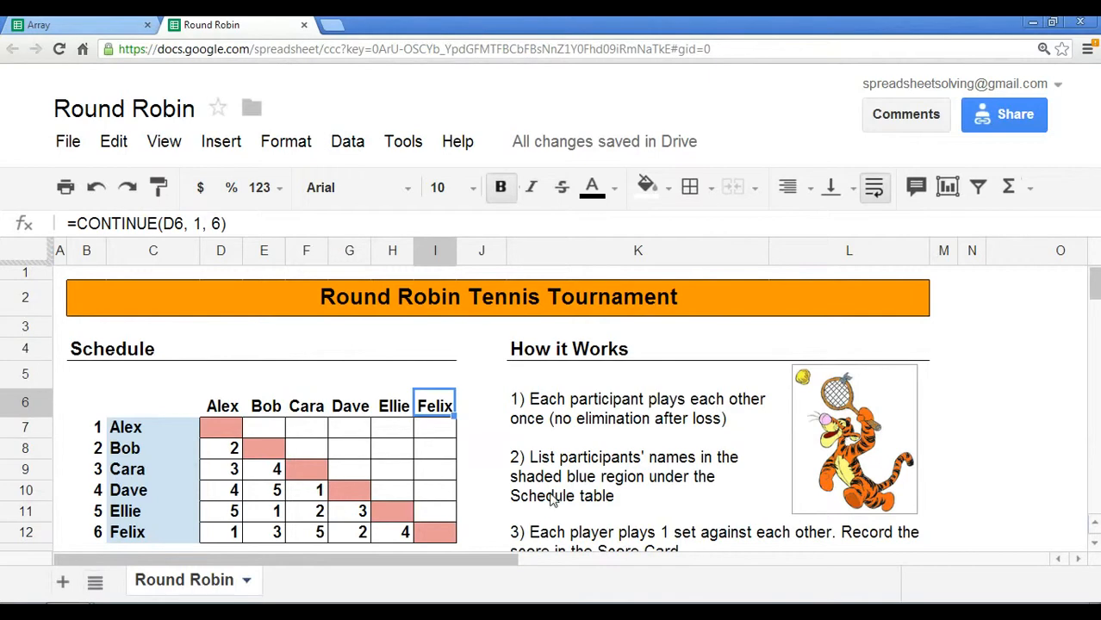
{"action": "scroll", "coordinate": [549, 500], "scroll_direction": "down", "scroll_amount": 5}
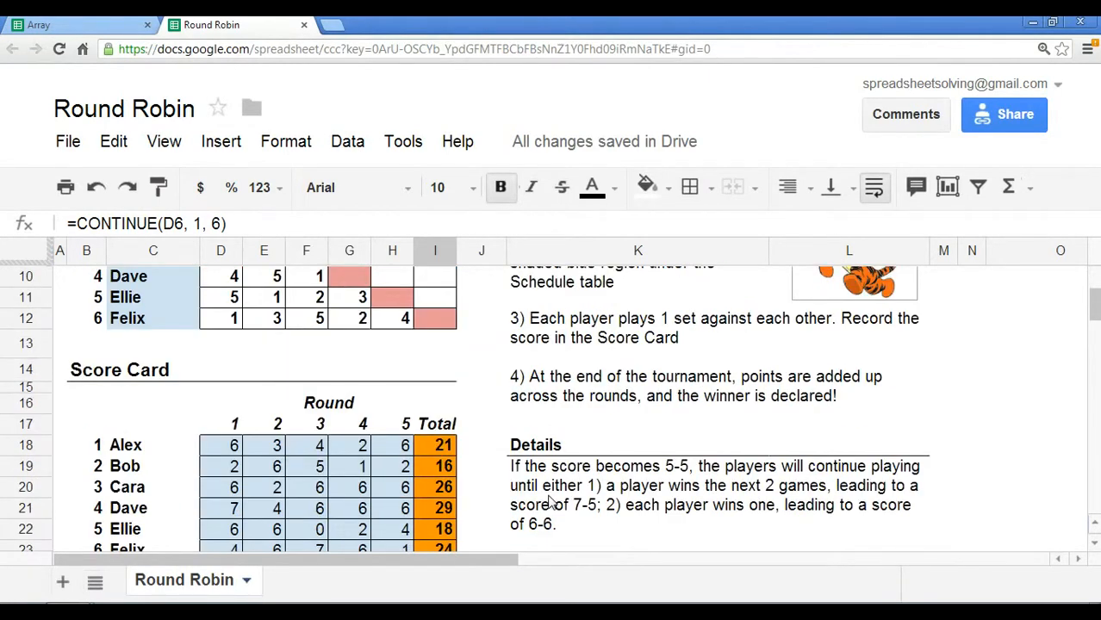
{"action": "scroll", "coordinate": [549, 500], "scroll_direction": "up", "scroll_amount": 3}
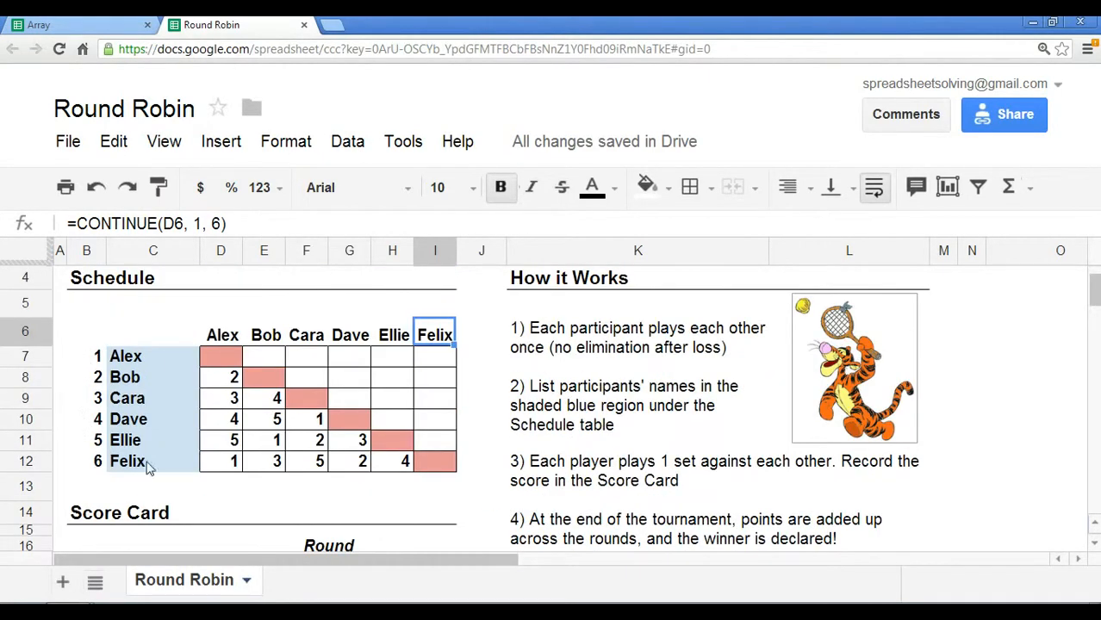
{"action": "left_click", "coordinate": [149, 356]}
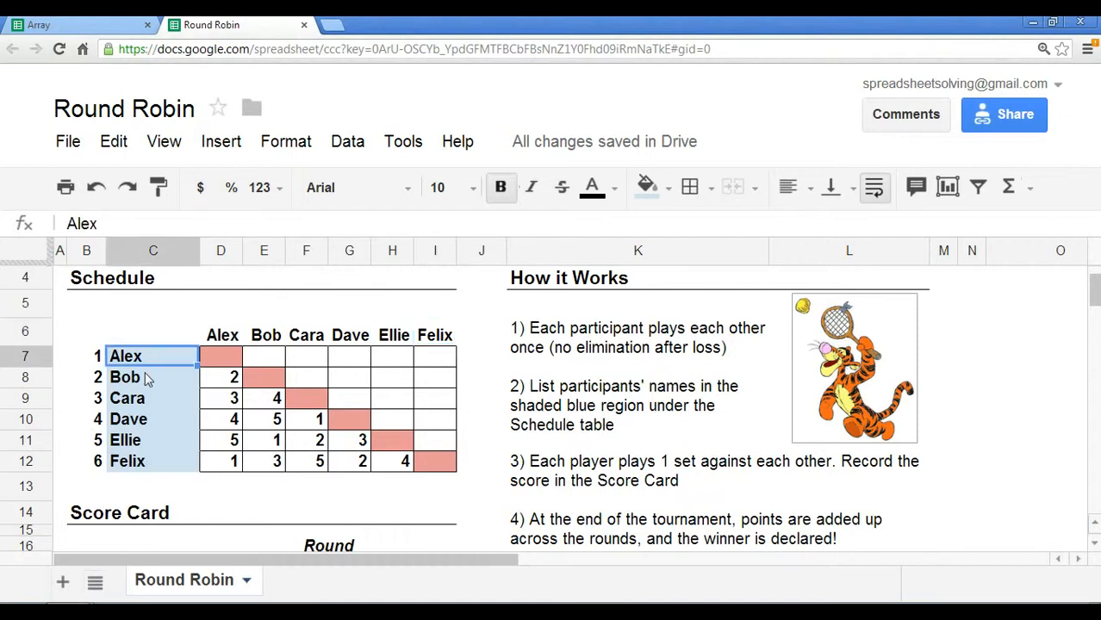
{"action": "left_click", "coordinate": [146, 379]}
{"action": "left_click", "coordinate": [142, 399]}
{"action": "left_click", "coordinate": [144, 419]}
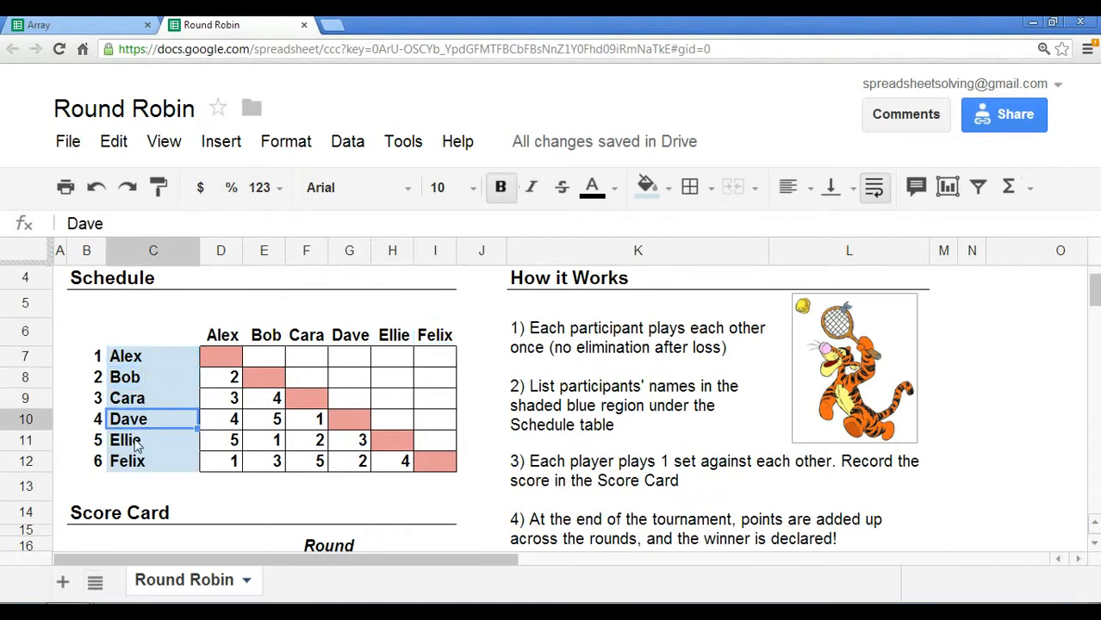
{"action": "left_click", "coordinate": [136, 442]}
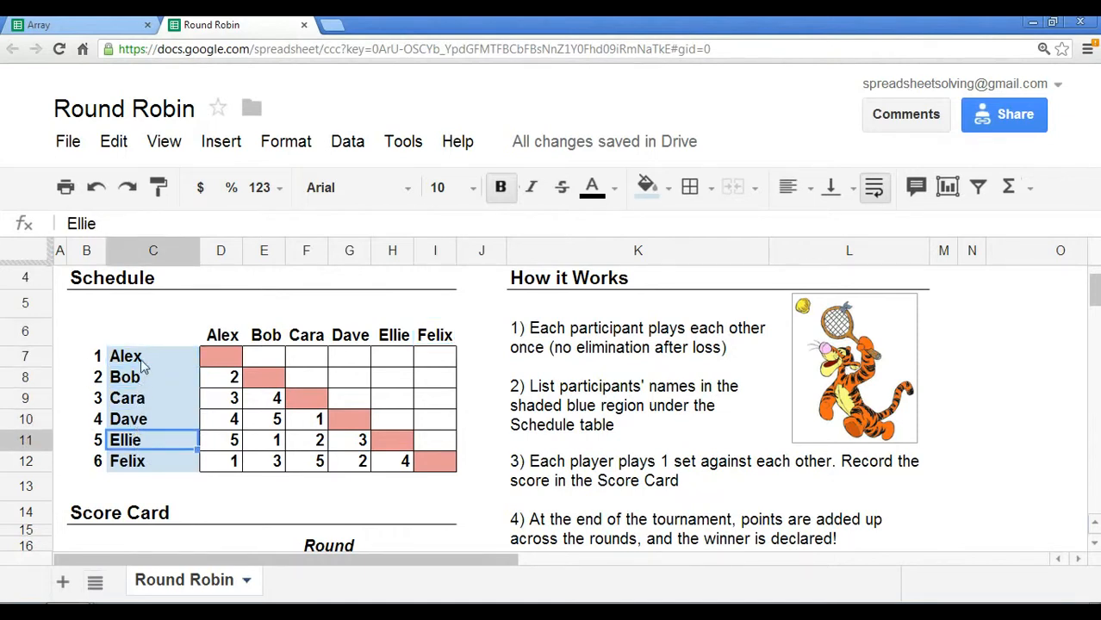
{"action": "left_click", "coordinate": [142, 360]}
{"action": "left_click", "coordinate": [144, 379]}
{"action": "left_click", "coordinate": [144, 400]}
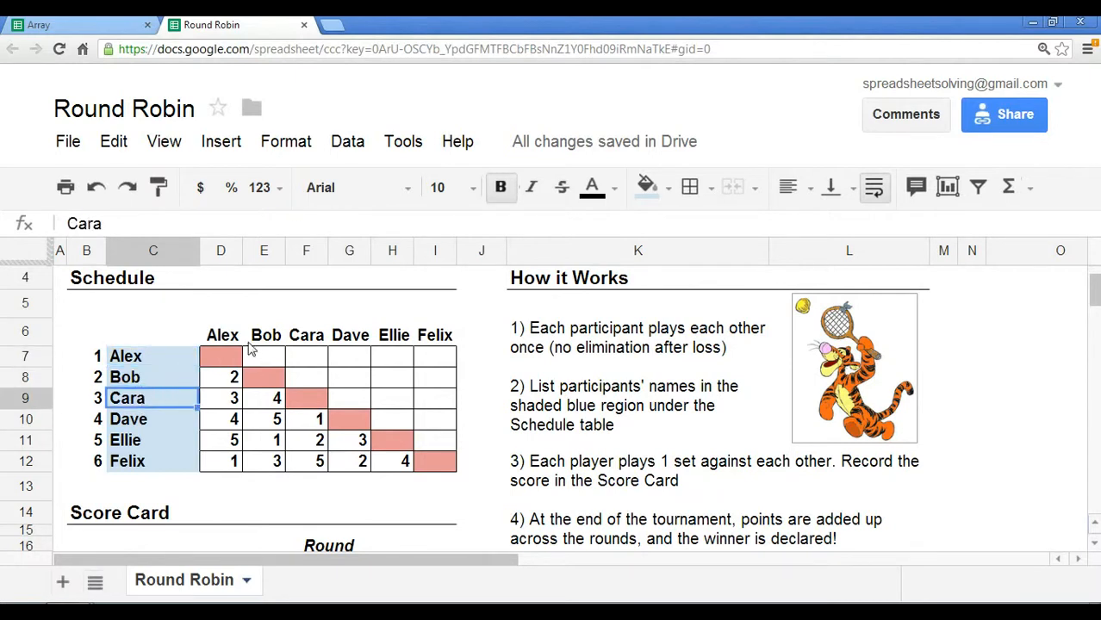
- Examine the formulas behind the participant names in the Schedule table's header row, from D6 to F6
{"action": "left_click", "coordinate": [223, 338]}
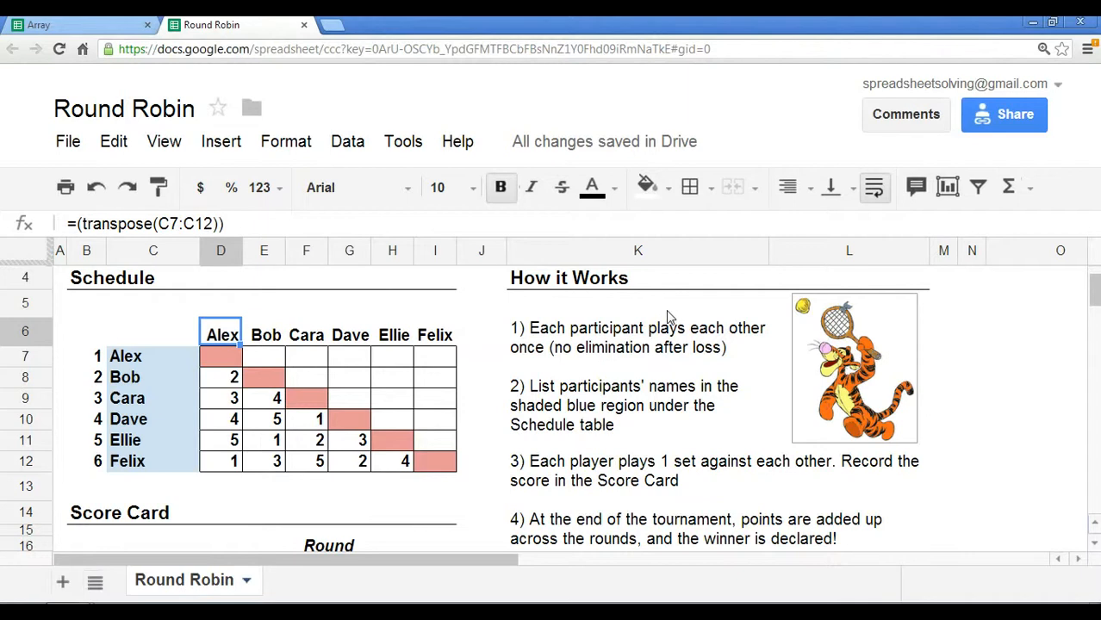
{"action": "key", "text": "Right"}
{"action": "key", "text": "Right"}
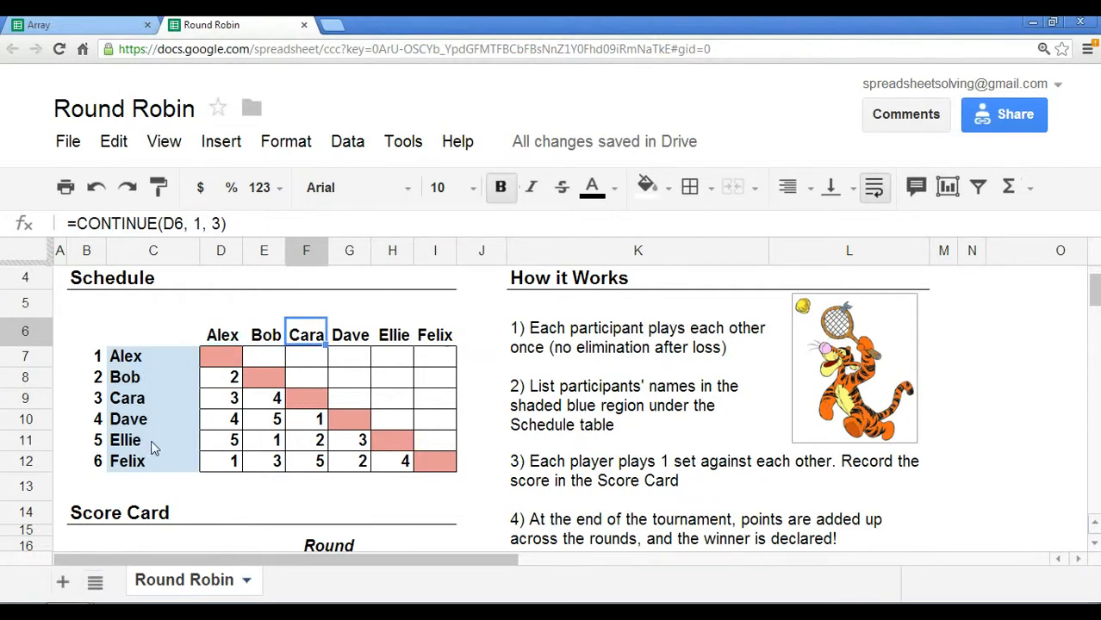
{"action": "left_click", "coordinate": [203, 333]}
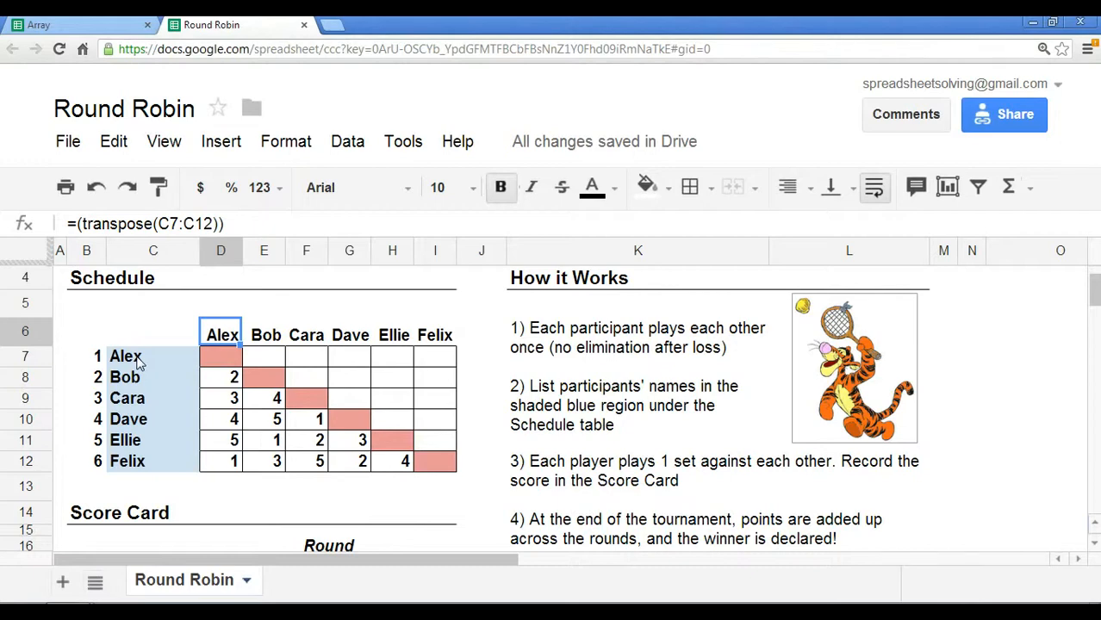
{"action": "scroll", "coordinate": [138, 362], "scroll_direction": "up", "scroll_amount": 1}
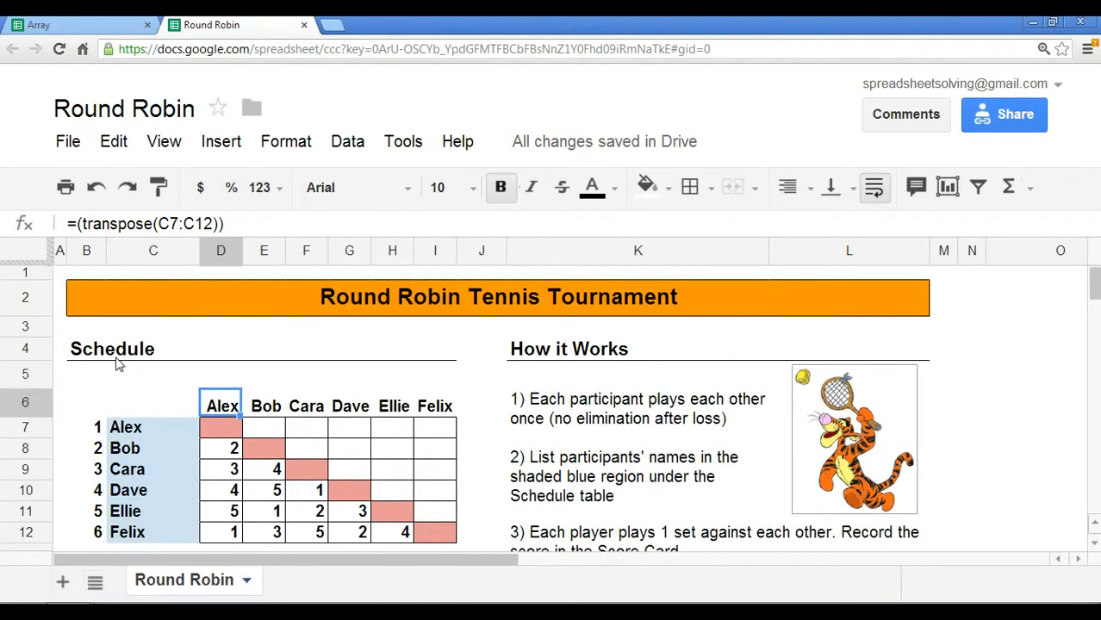